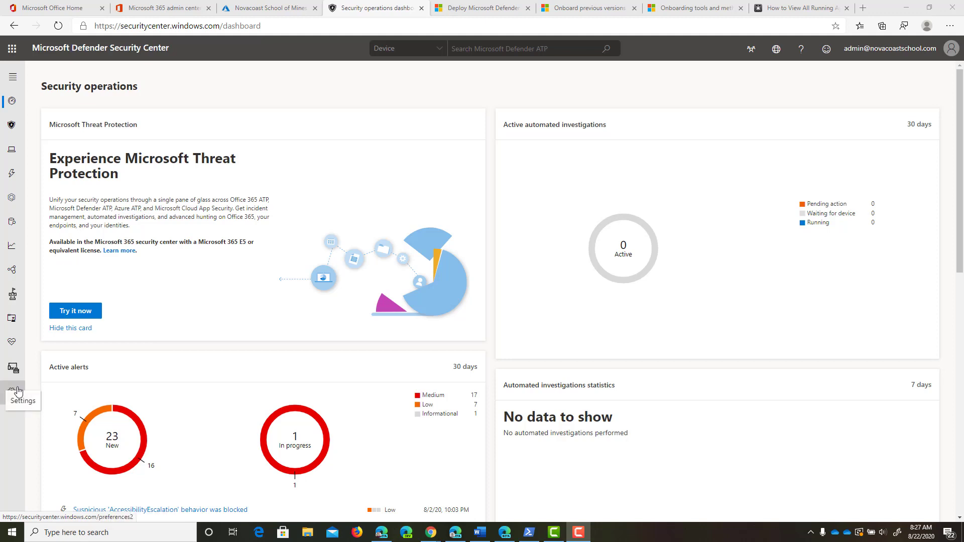
Go to Settings > Device management > Onboarding in the Defender Security Center
click(18, 391)
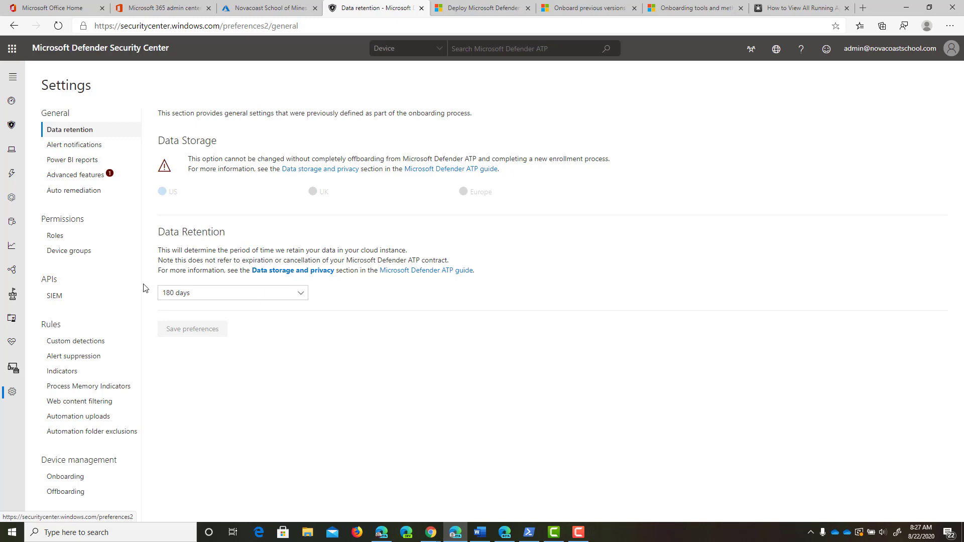
click(75, 477)
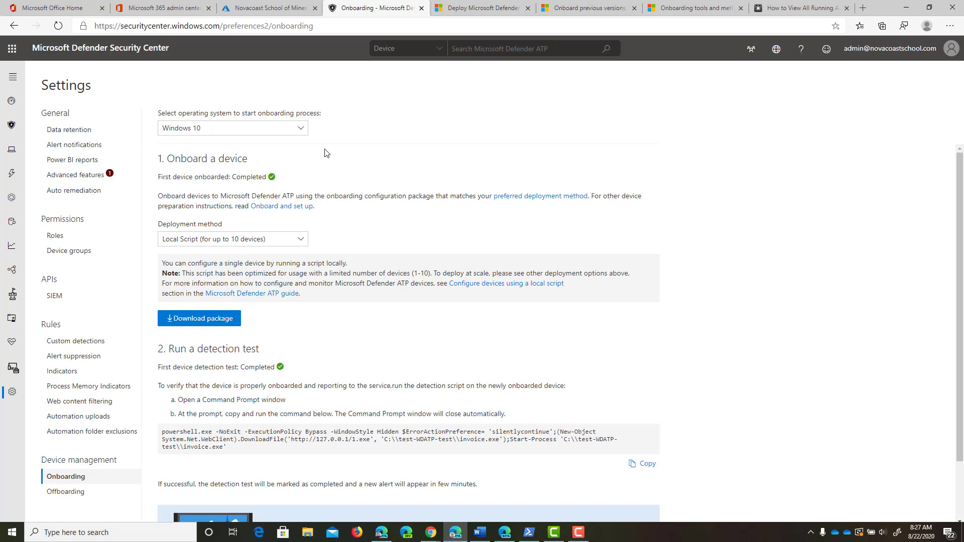
Switch the onboarding operating system to Windows 7 SP1 and 8.1
click(289, 131)
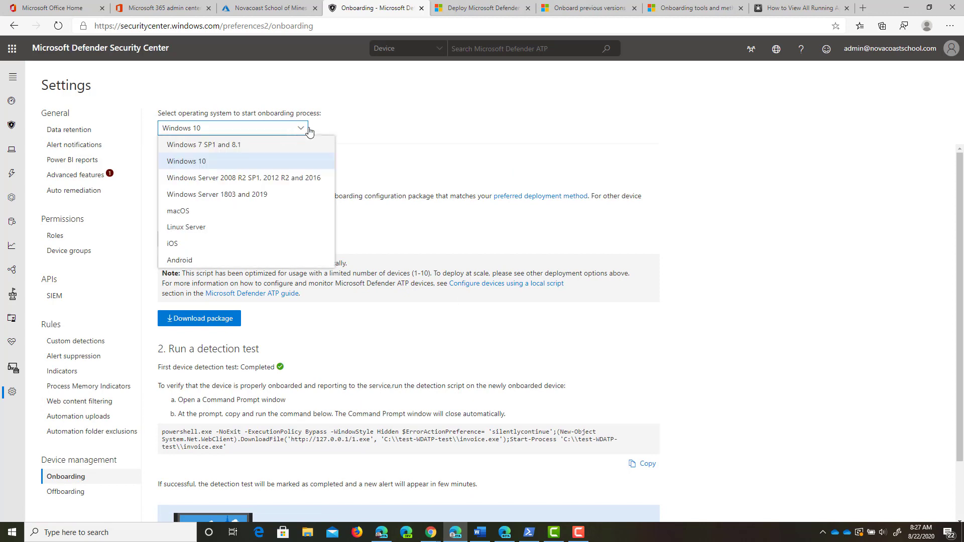
click(256, 146)
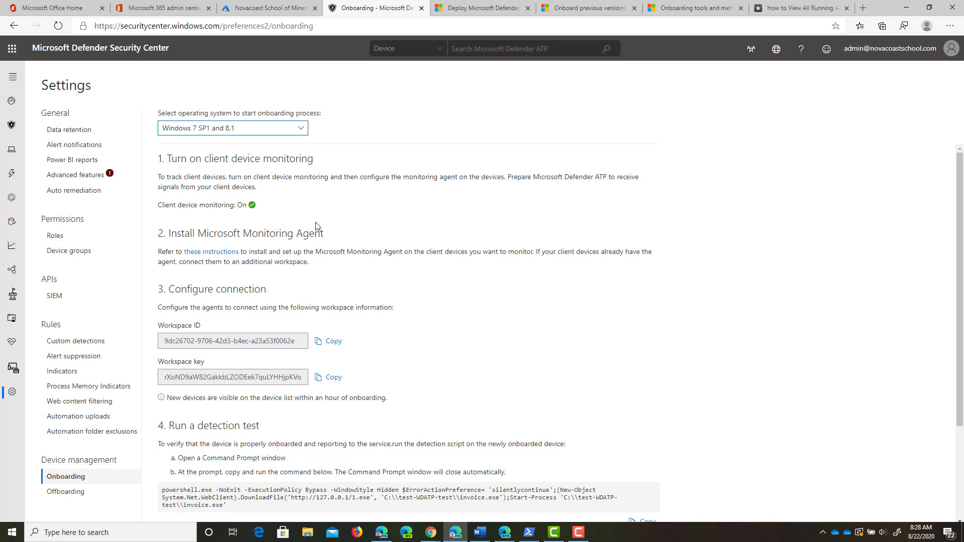
Read the Monitoring Agent install section of the previous-Windows onboarding guide, then return to the Onboarding tab
click(238, 252)
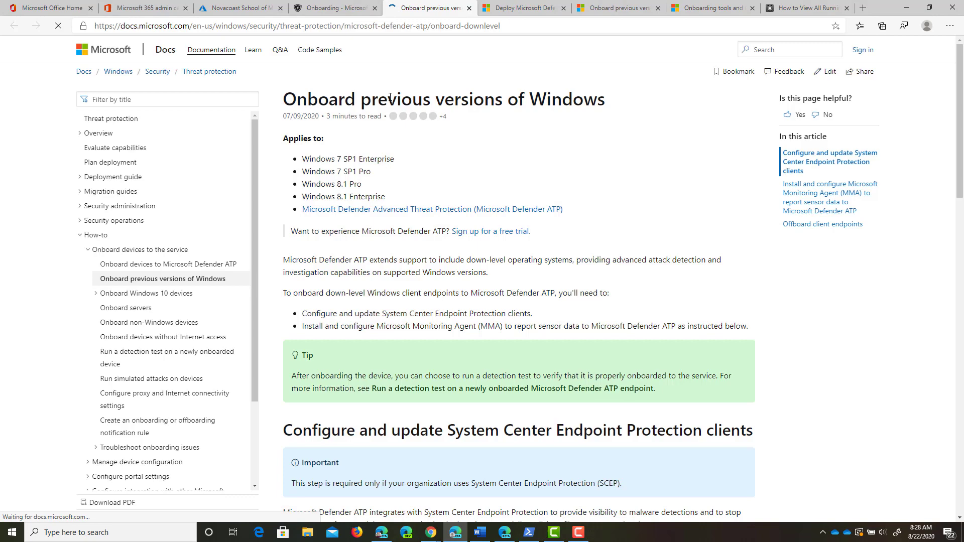
scroll(390, 97, down, 10)
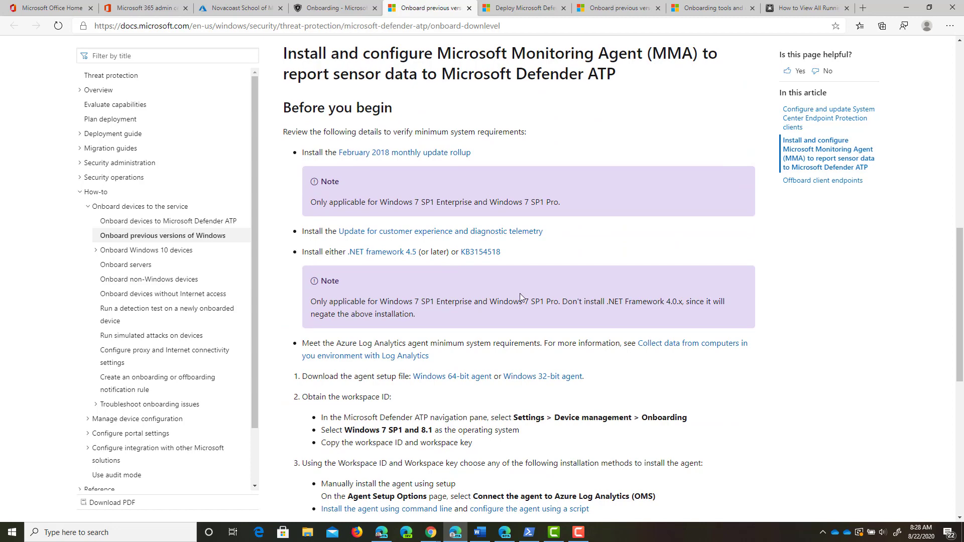
scroll(522, 296, down, 3)
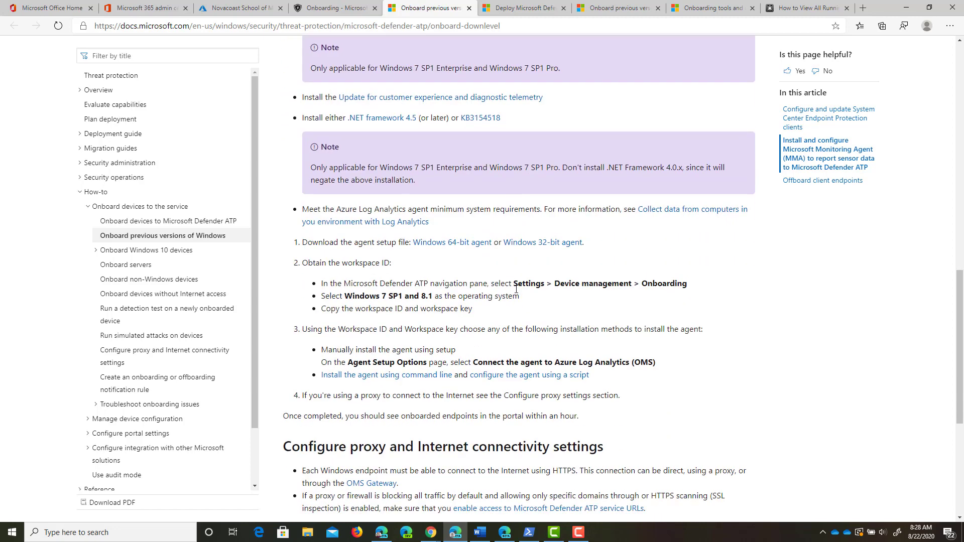
scroll(481, 217, down, 3)
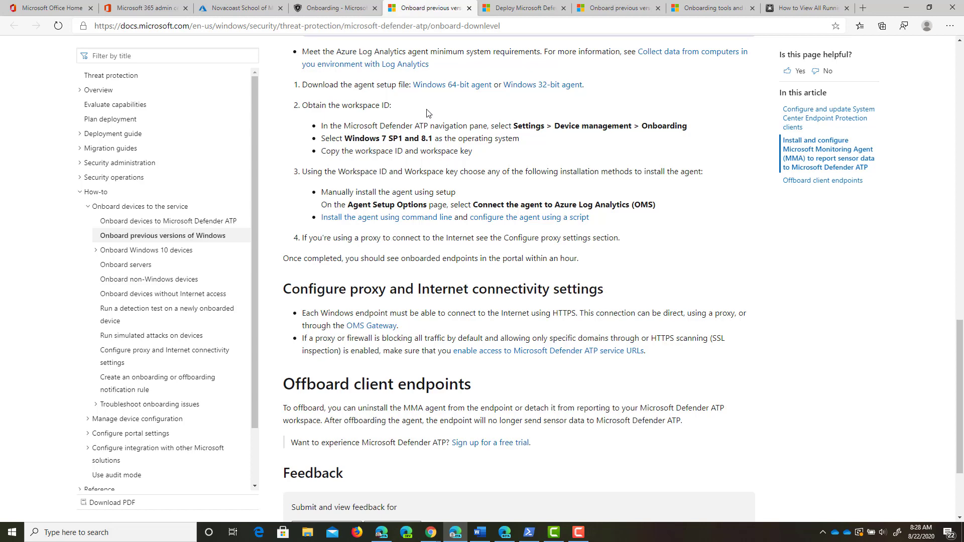
scroll(427, 112, up, 6)
key(ctrl+shift+Tab)
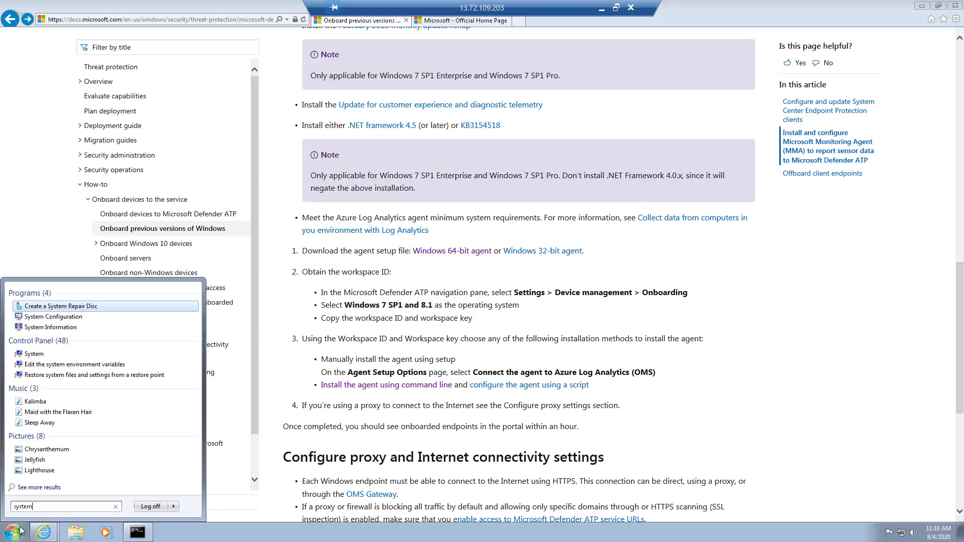
Check the boot settings in System Configuration (msconfig) on the Windows 7 machine
key(Down)
key(Return)
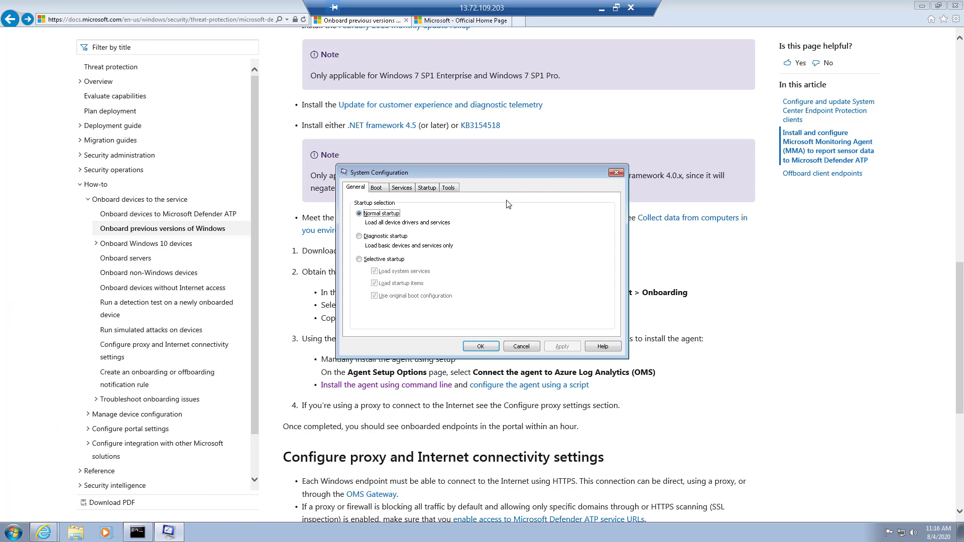
click(375, 189)
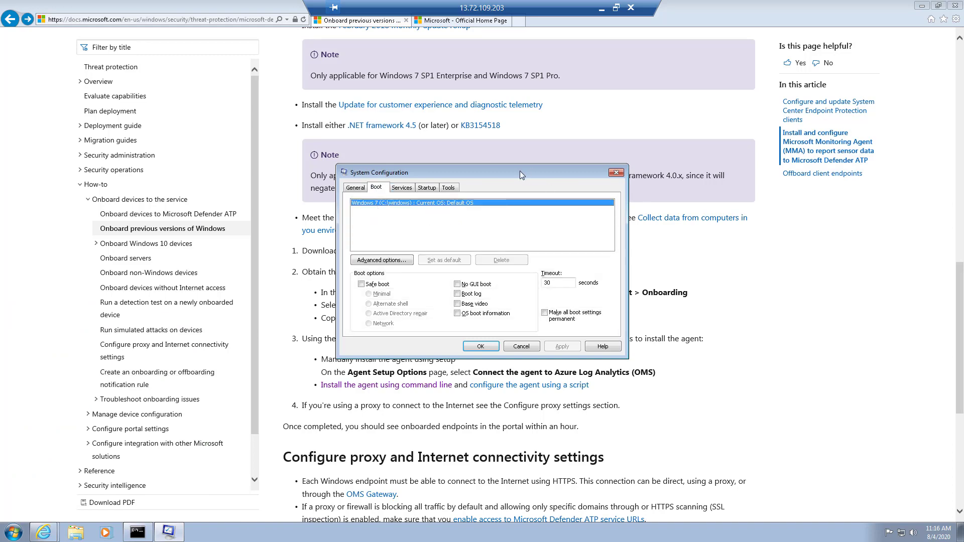
click(616, 172)
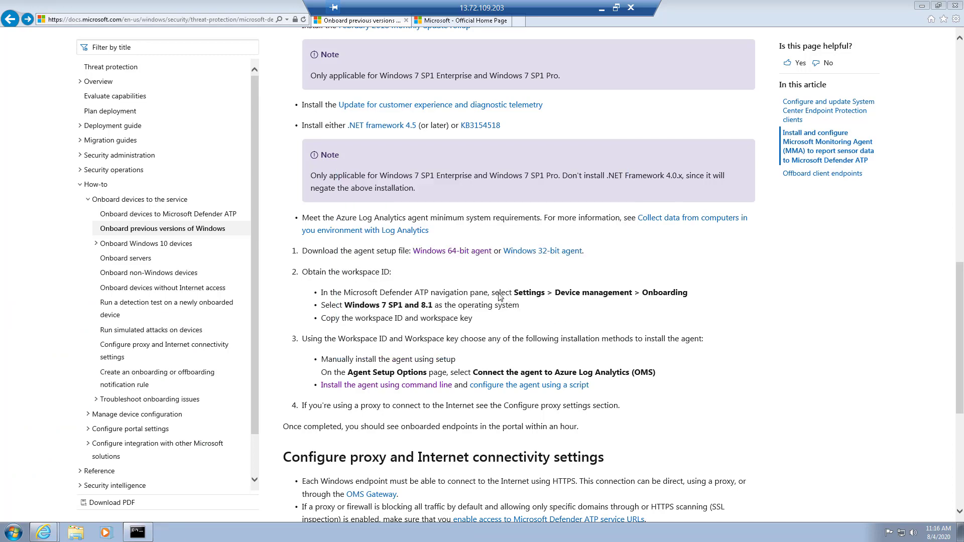
Run the Windows 64-bit agent setup with default folder, connecting to Azure Log Analytics (OMS)
click(450, 252)
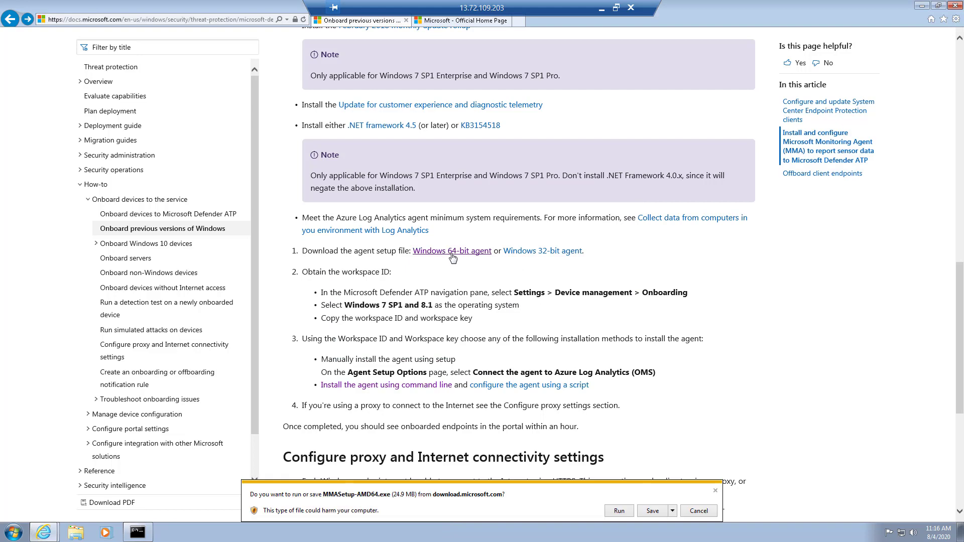
click(621, 513)
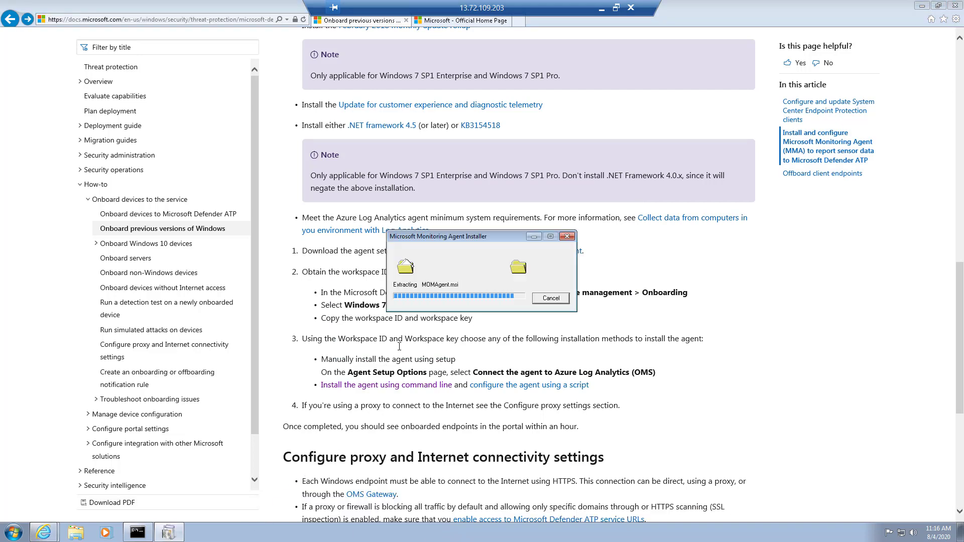
click(536, 346)
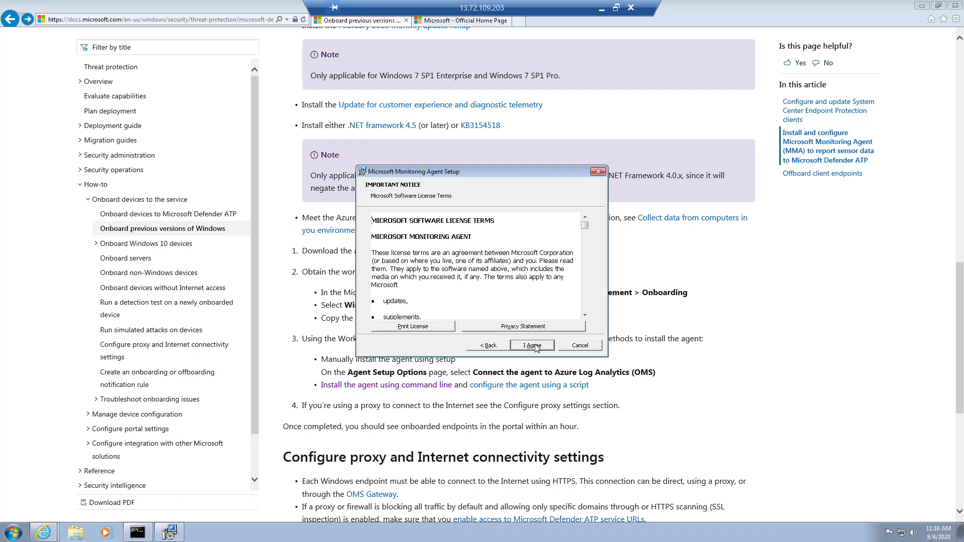
click(535, 347)
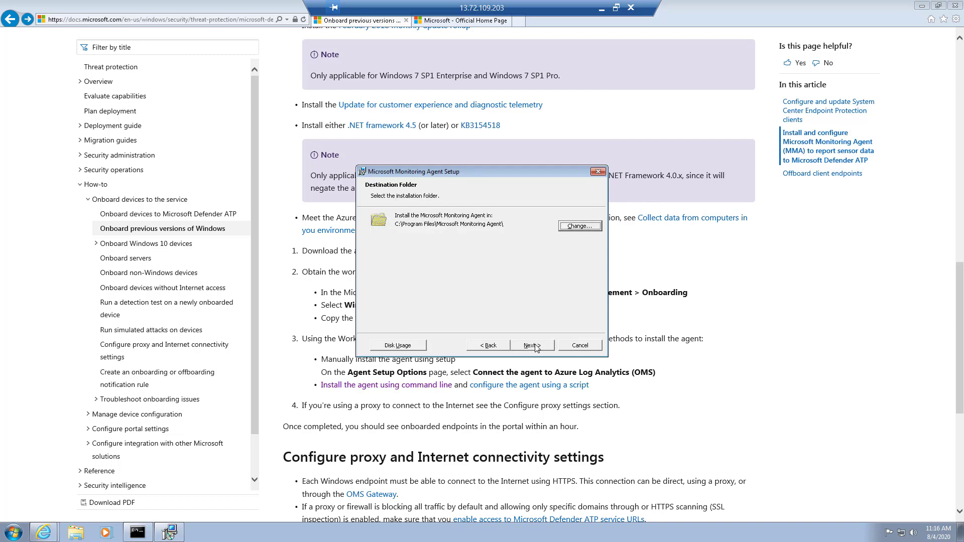
click(533, 345)
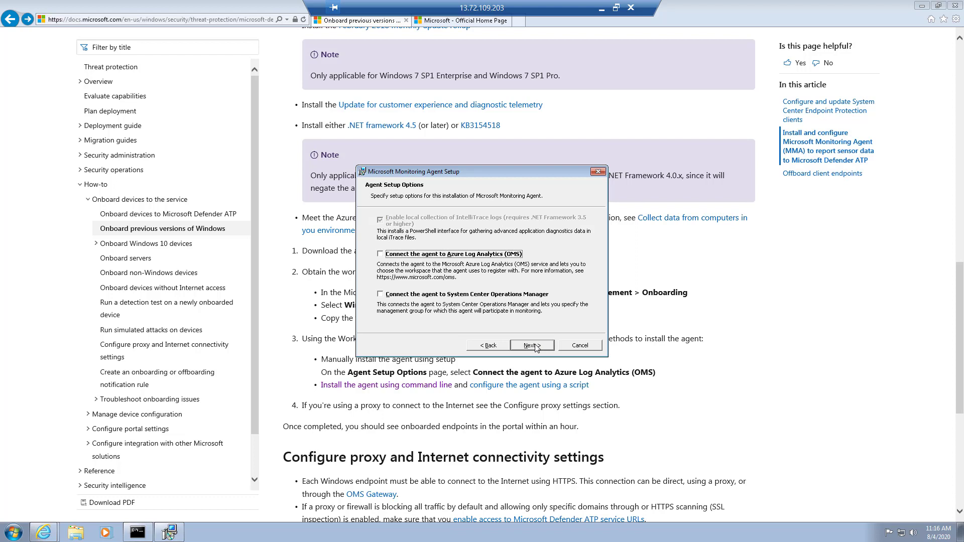
click(380, 254)
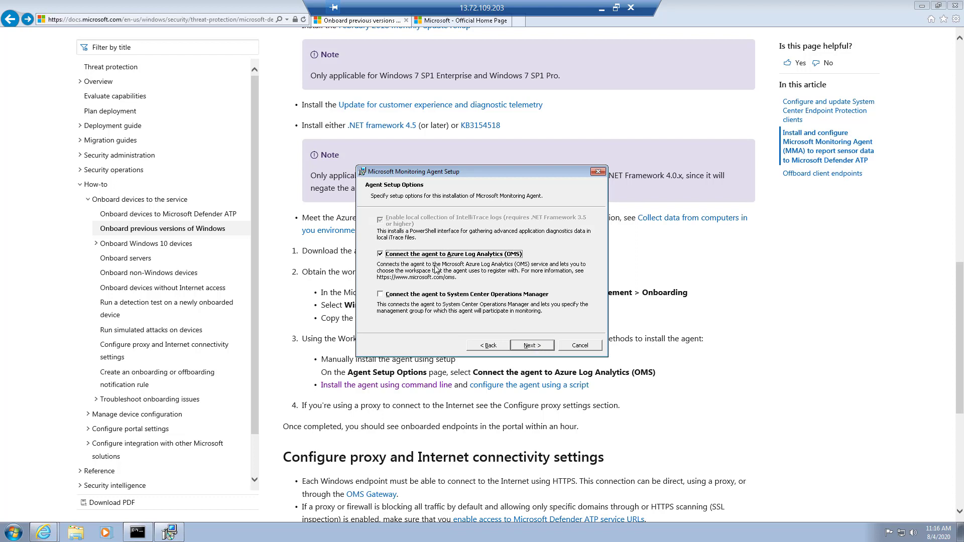
click(532, 346)
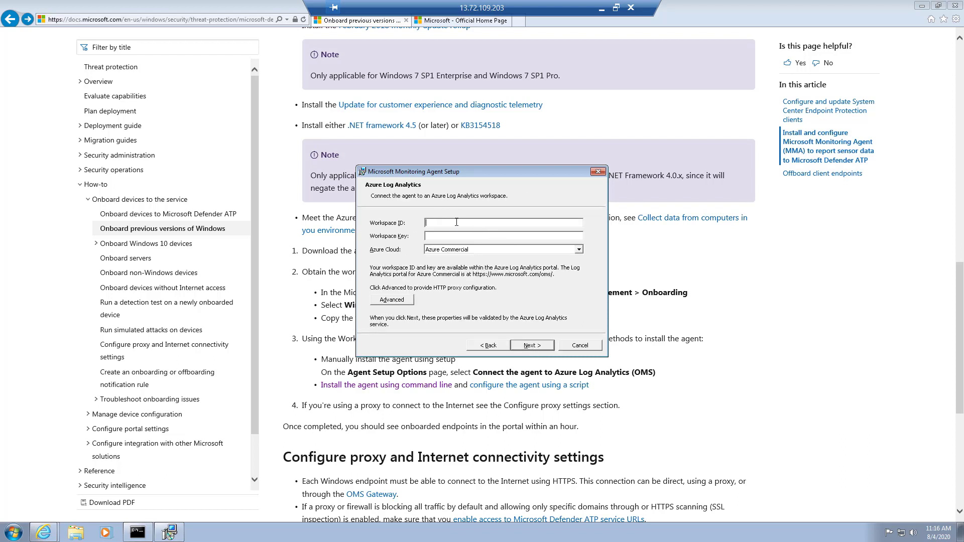
Minimize the Remote Desktop session and bring the local onboarding page forward
click(601, 9)
click(623, 76)
click(624, 76)
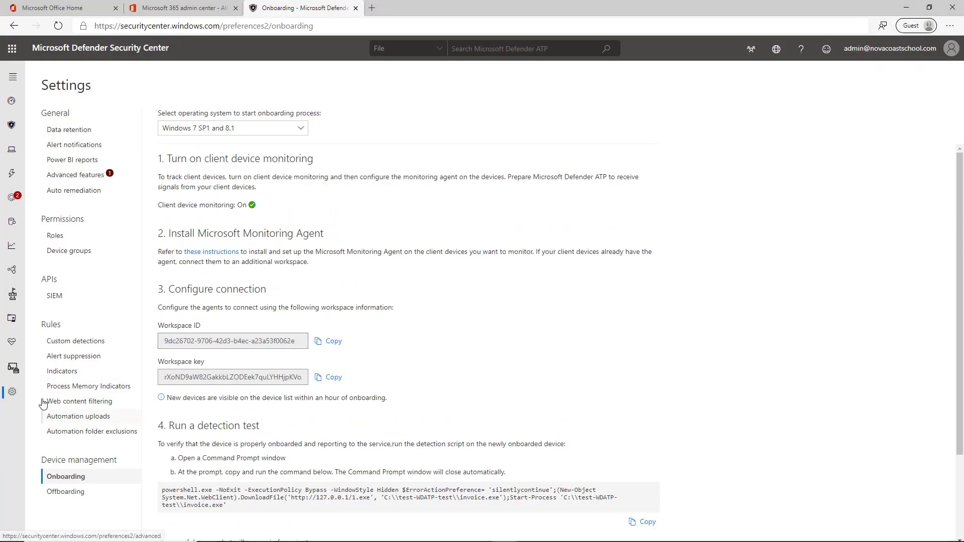
Reopen the Onboarding settings with Windows 7 SP1 and 8.1 selected
click(13, 401)
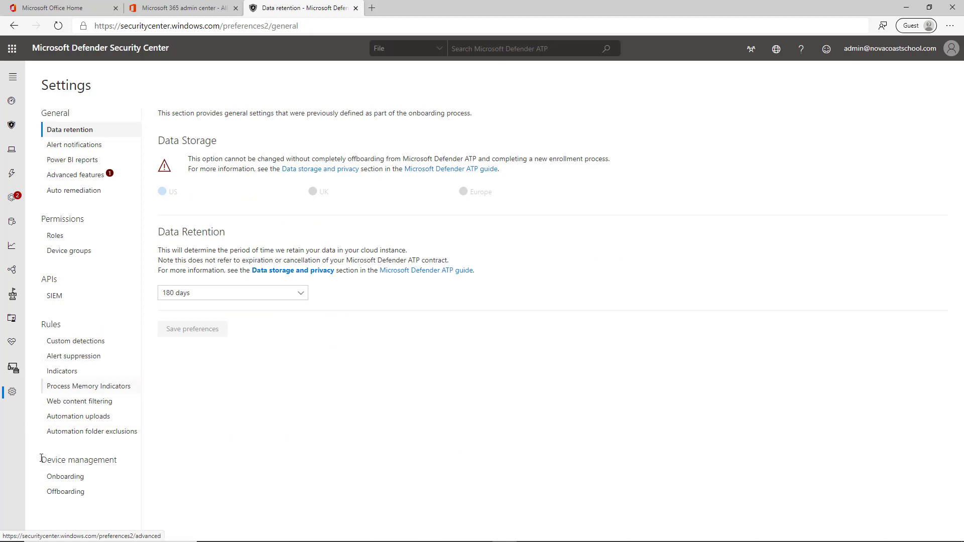
click(65, 479)
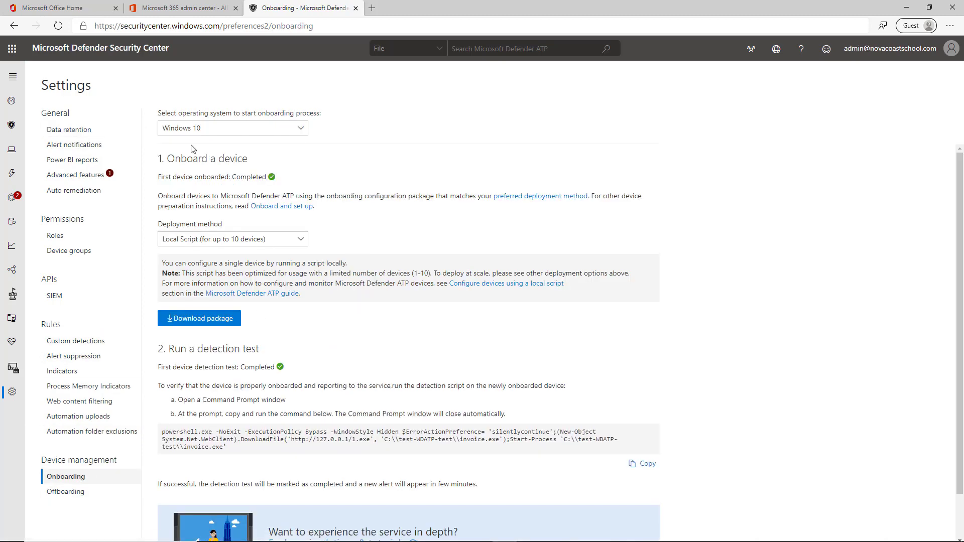
click(217, 132)
click(230, 146)
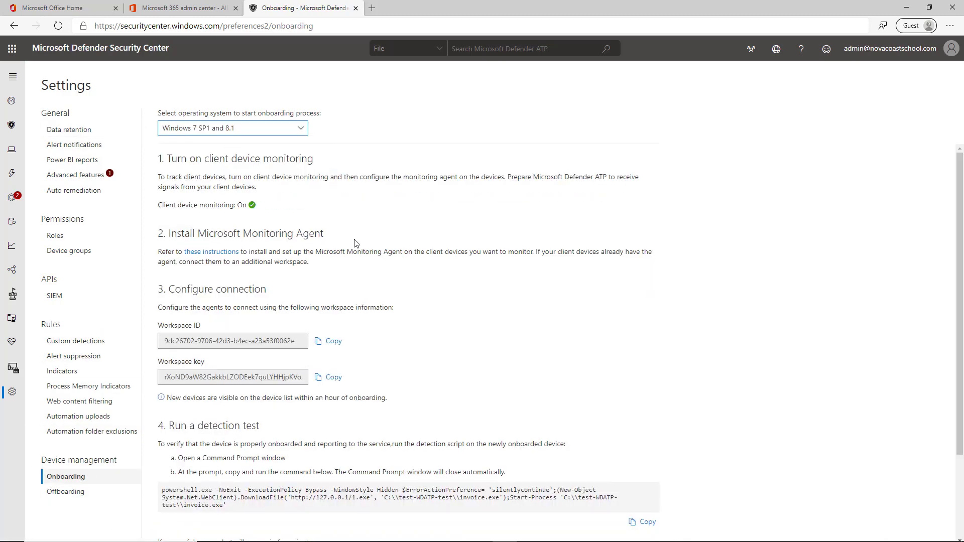
Copy the workspace ID and switch windows
scroll(356, 244, down, 2)
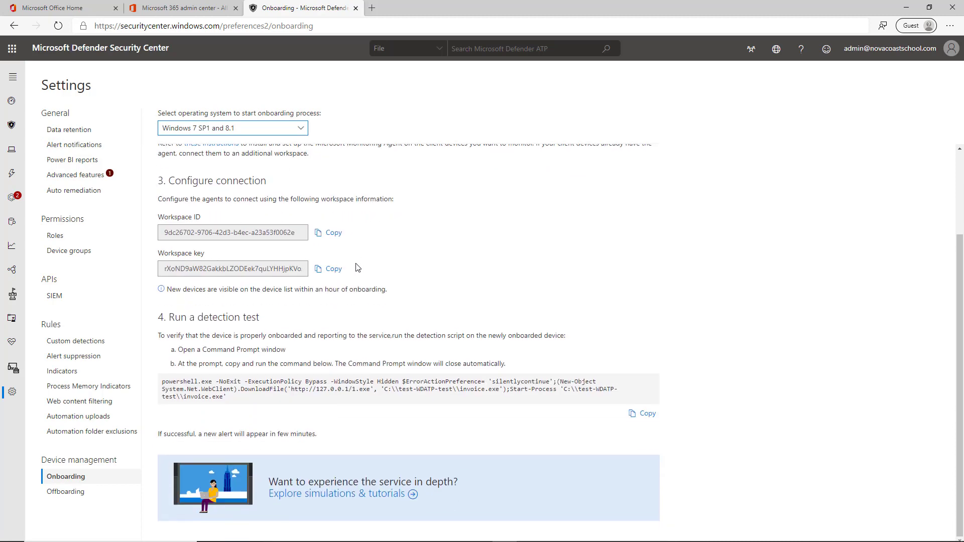
click(329, 234)
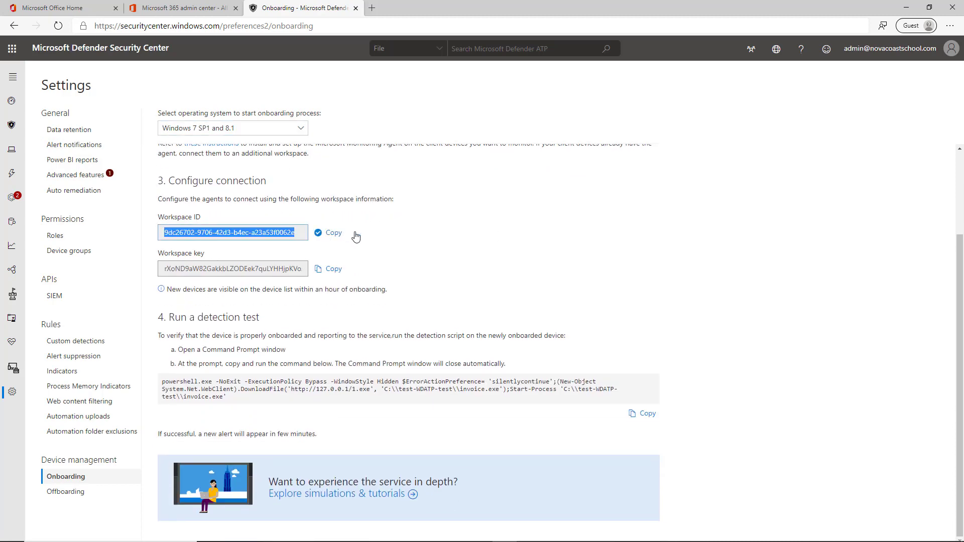
key(alt+Tab)
Paste the workspace ID into the Monitoring Agent setup
key(alt+Tab)
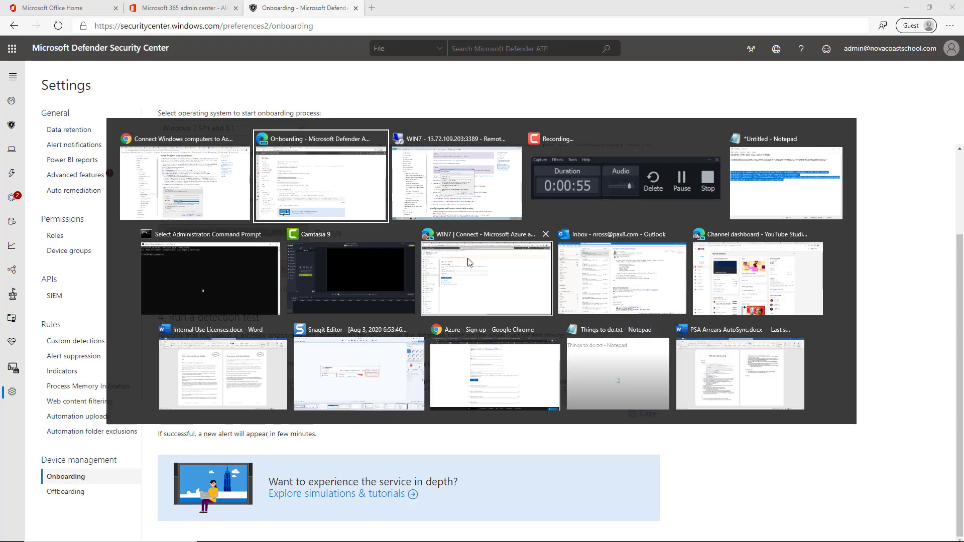
key(alt+Tab)
click(475, 222)
key(ctrl+v)
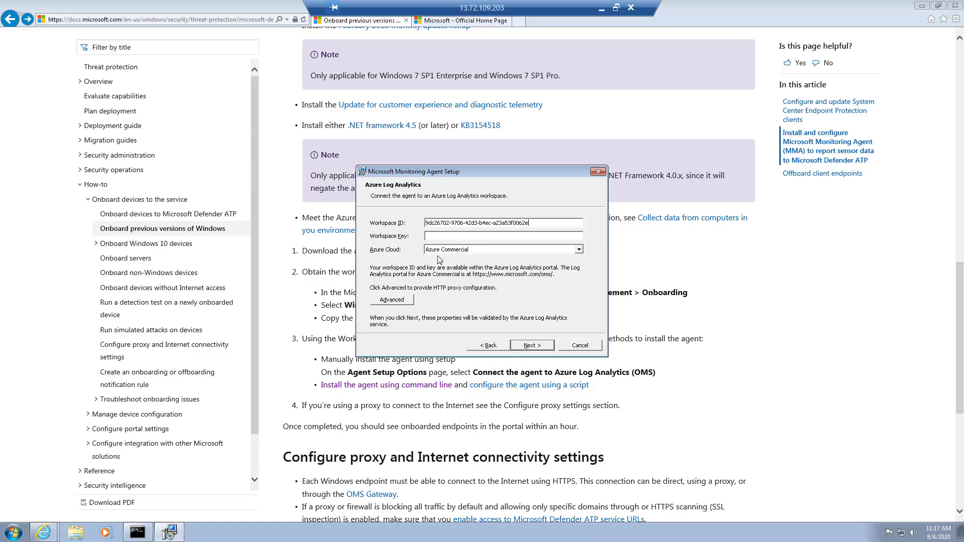
Copy the workspace key from Defender and paste it into the setup's Workspace Key field
click(601, 8)
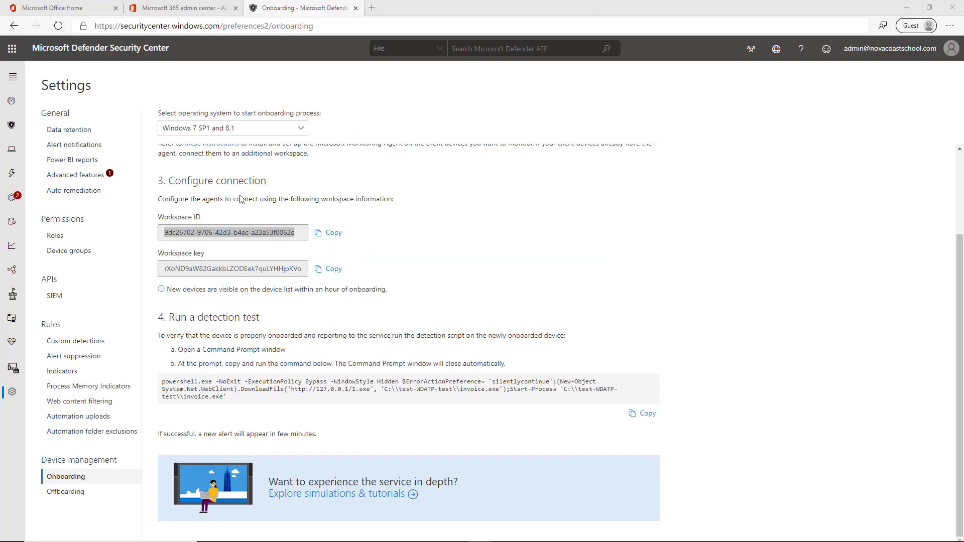
click(330, 269)
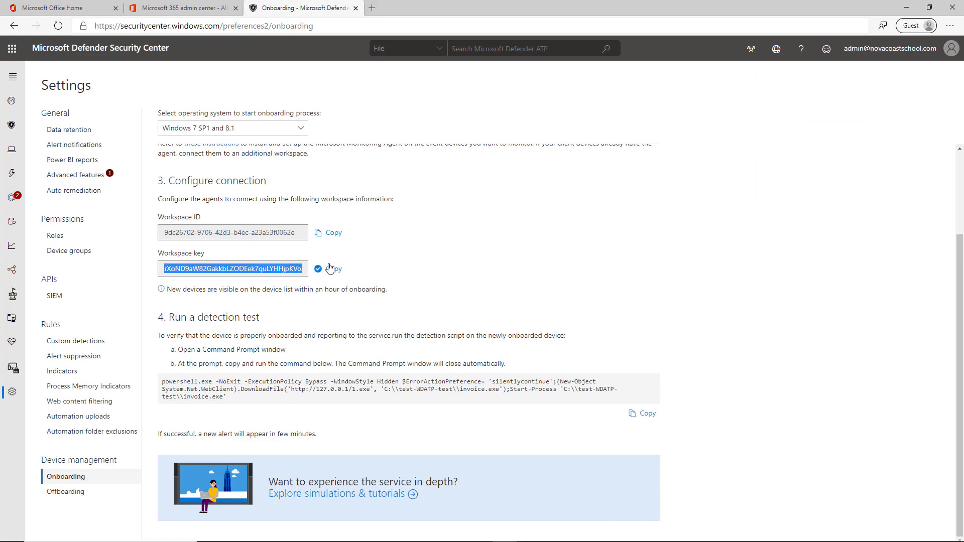
key(alt+Tab)
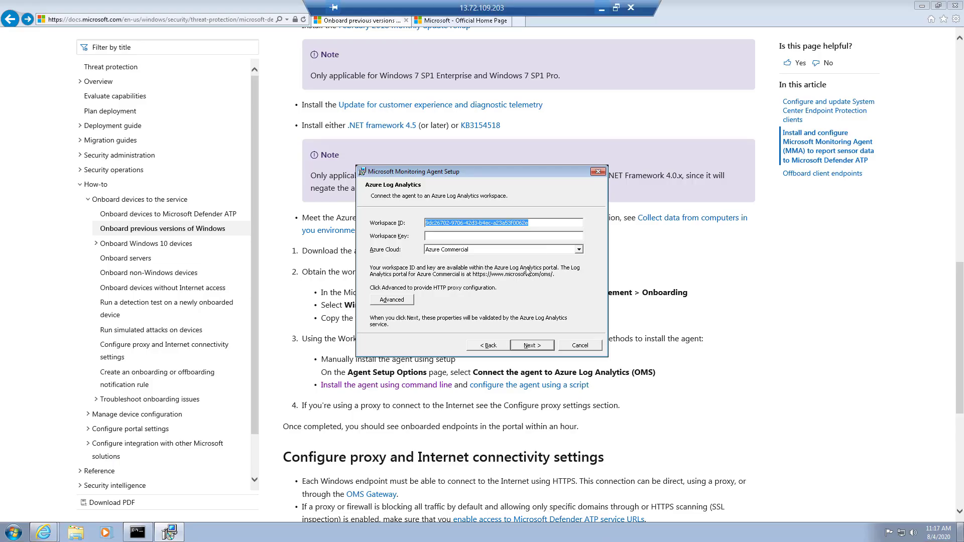
click(447, 236)
key(ctrl+v)
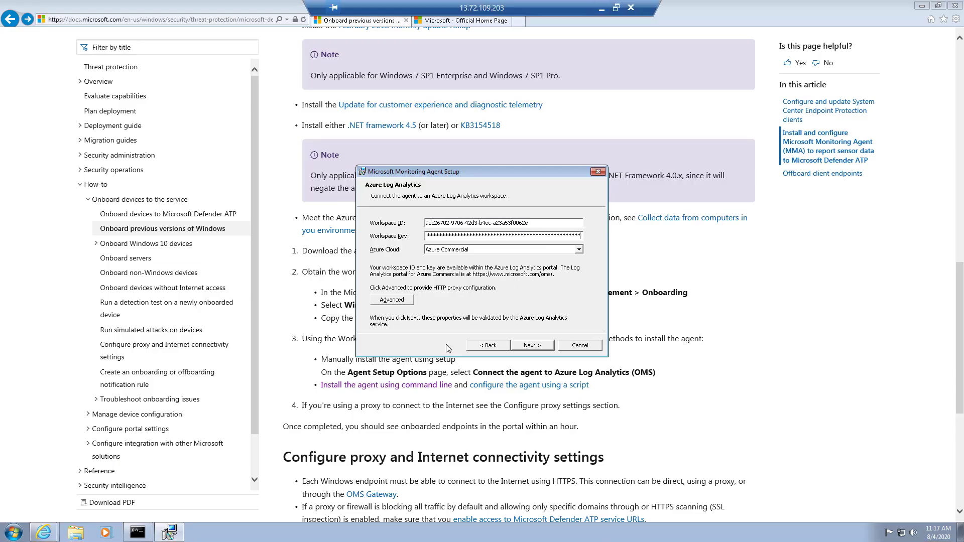
Install the agent with Microsoft Update declined, then minimize the Remote Desktop session
click(535, 346)
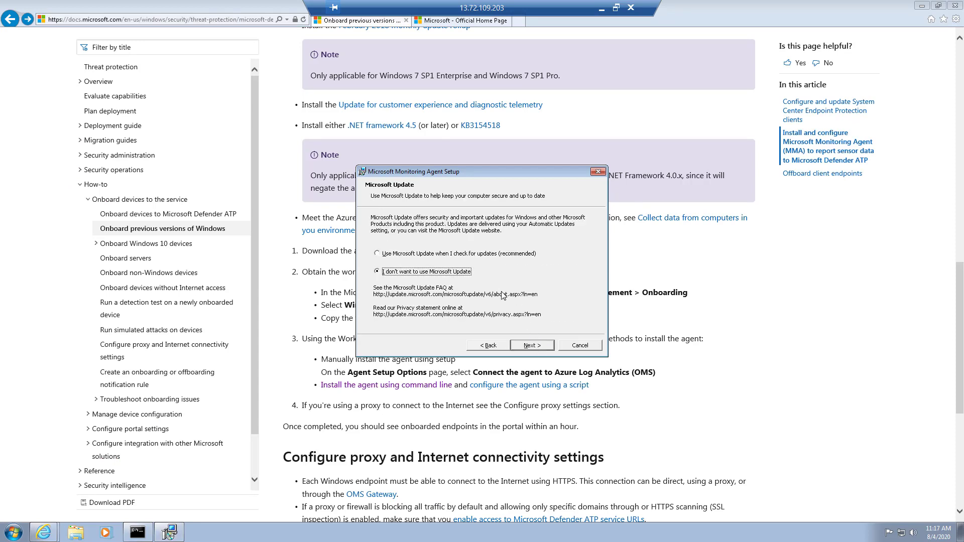
click(532, 347)
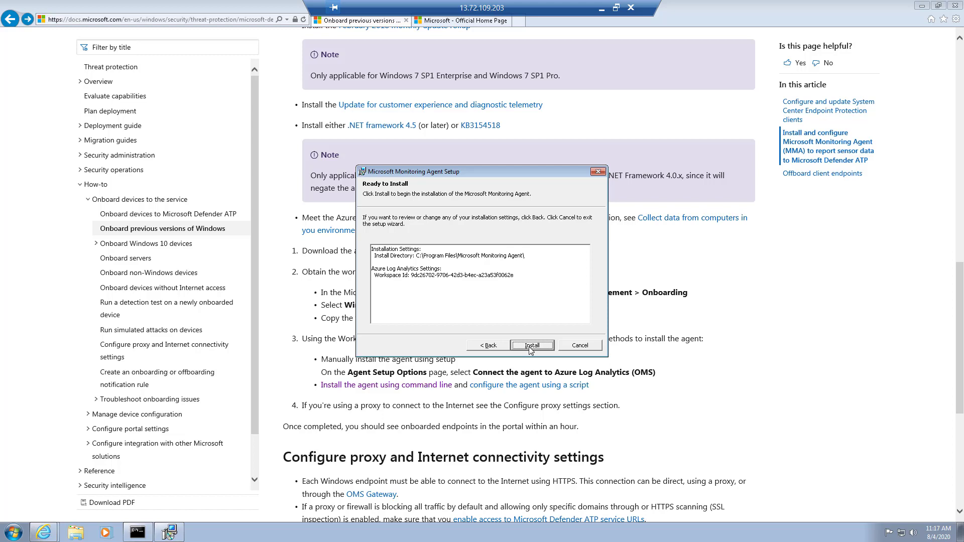
click(531, 347)
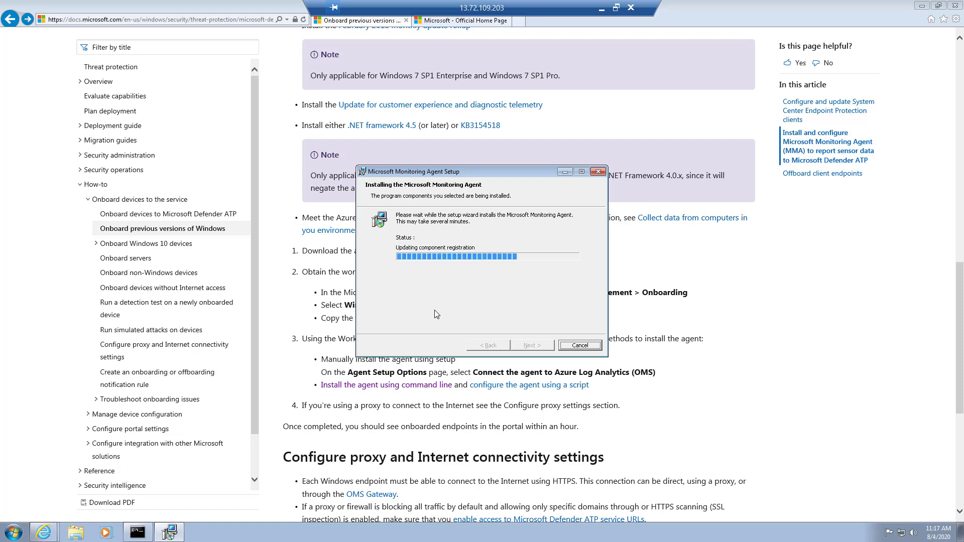
click(606, 10)
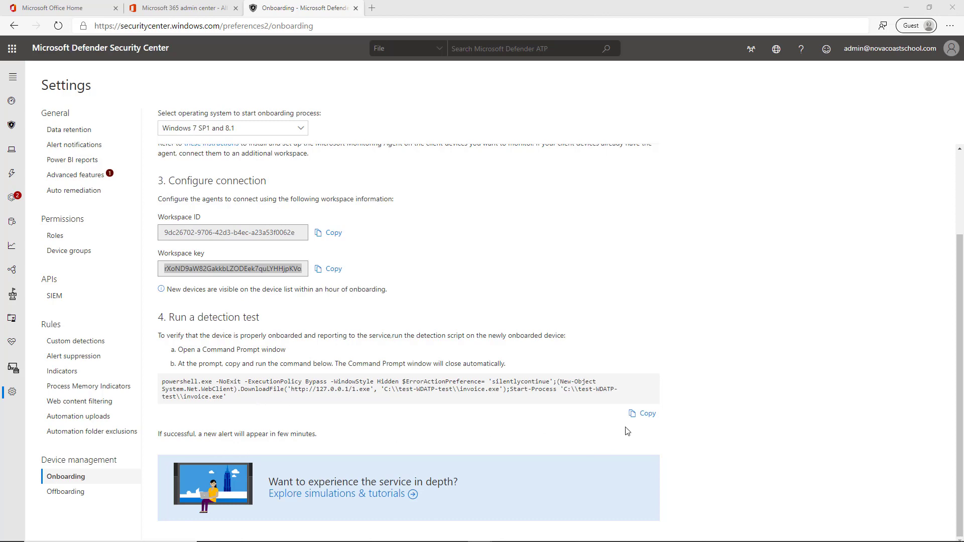
Copy the detection test command and open the Start menu in the Windows 7 session
click(642, 413)
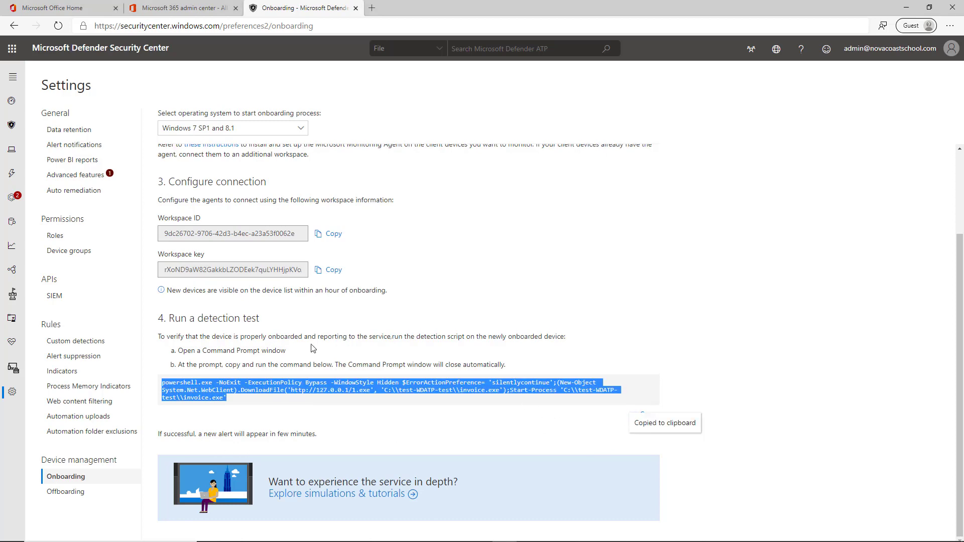
key(alt+Tab)
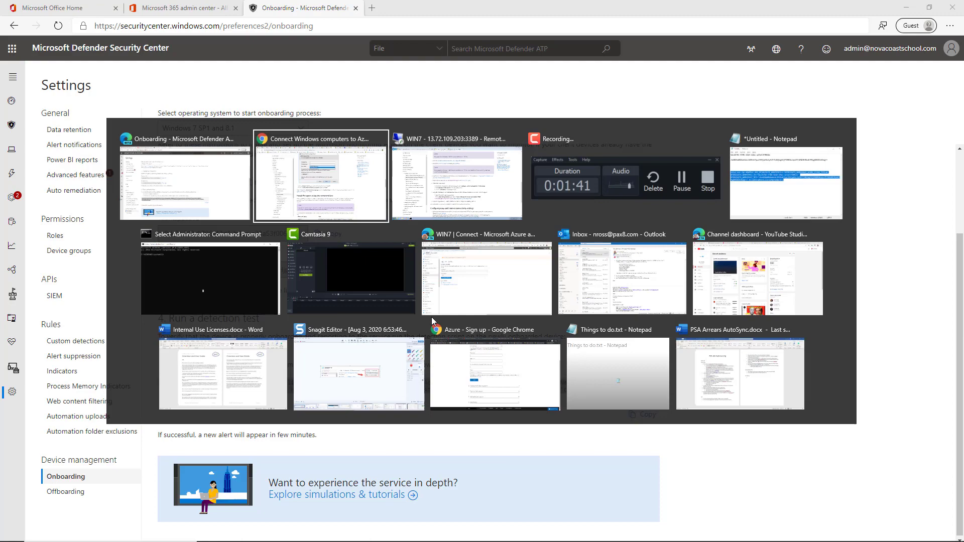
key(Escape)
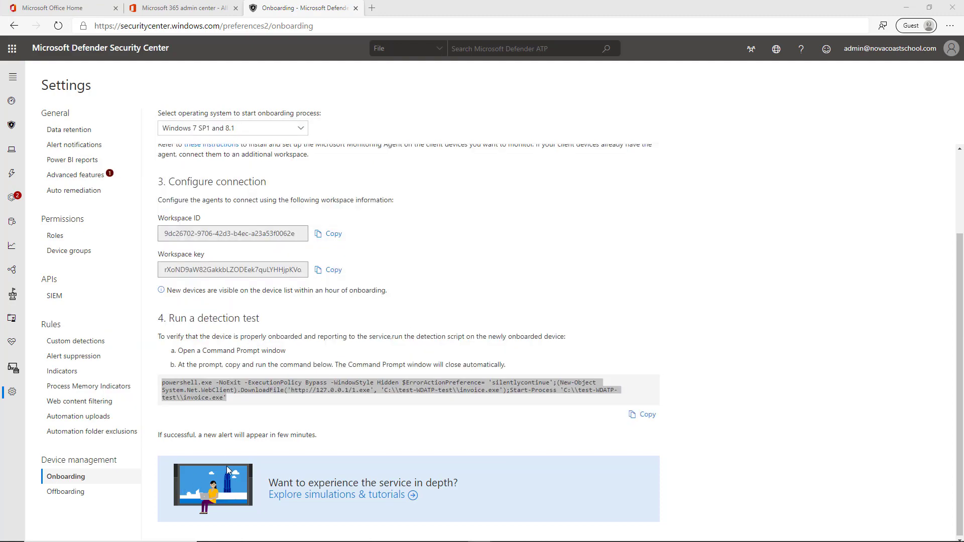
key(alt+Tab)
key(super)
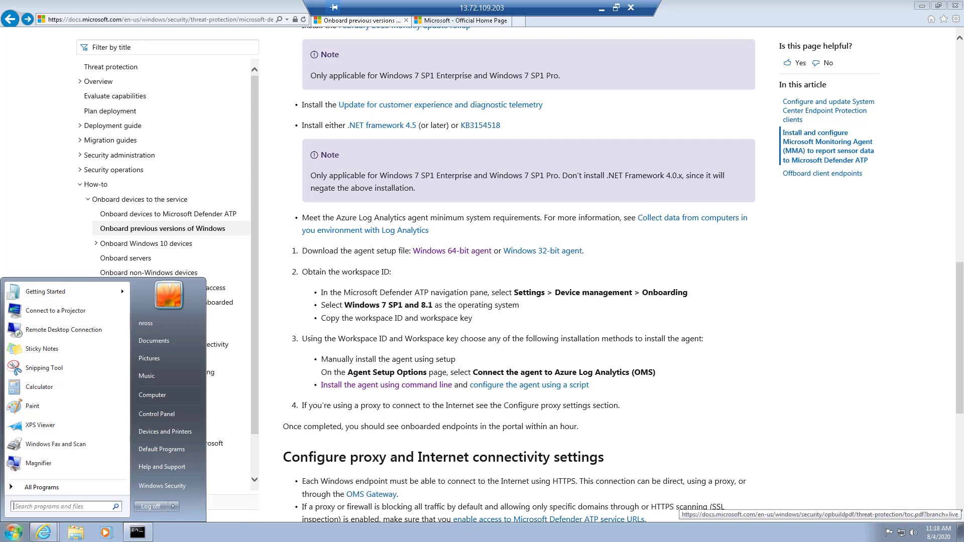
Close the old Command Prompt and launch a new one via a 'com' Start search
click(138, 533)
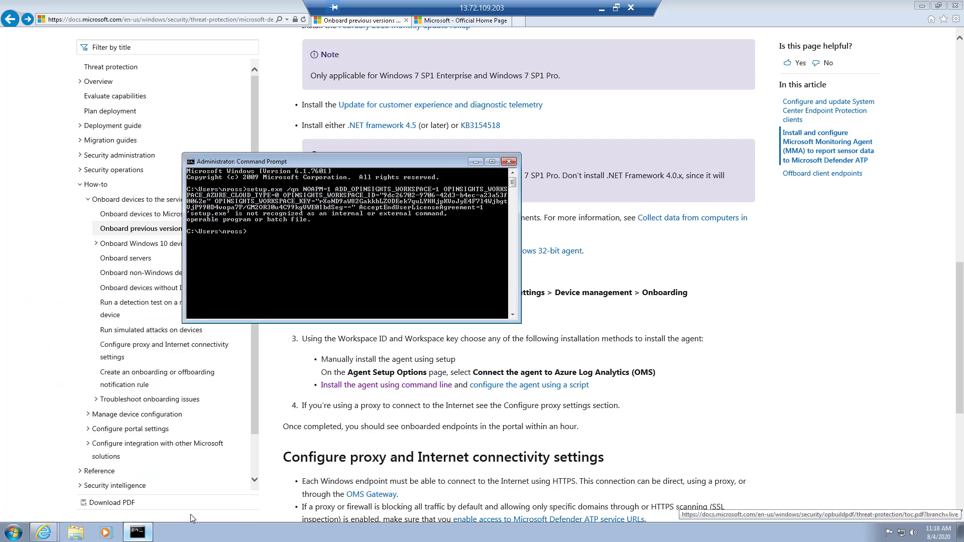
click(513, 156)
key(super)
text(com)
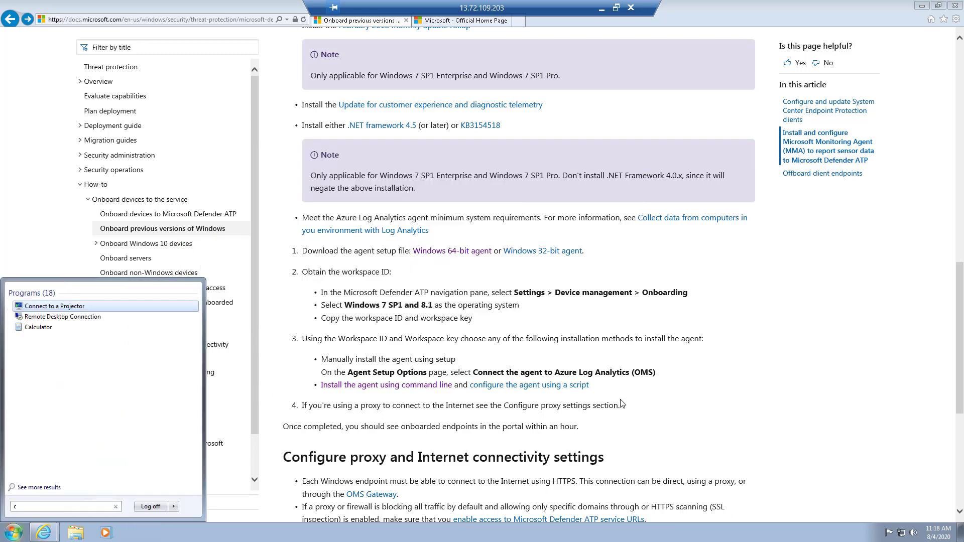
key(Return)
right_click(207, 135)
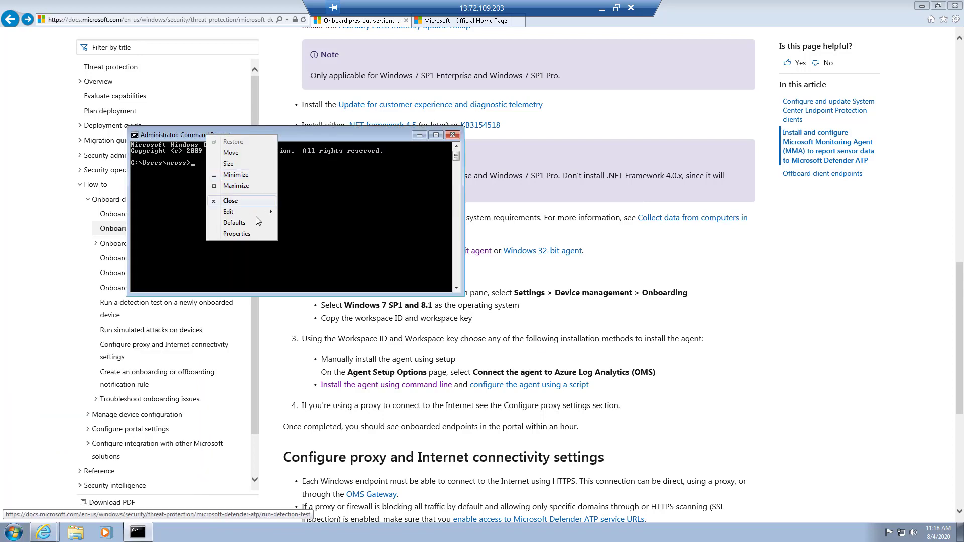
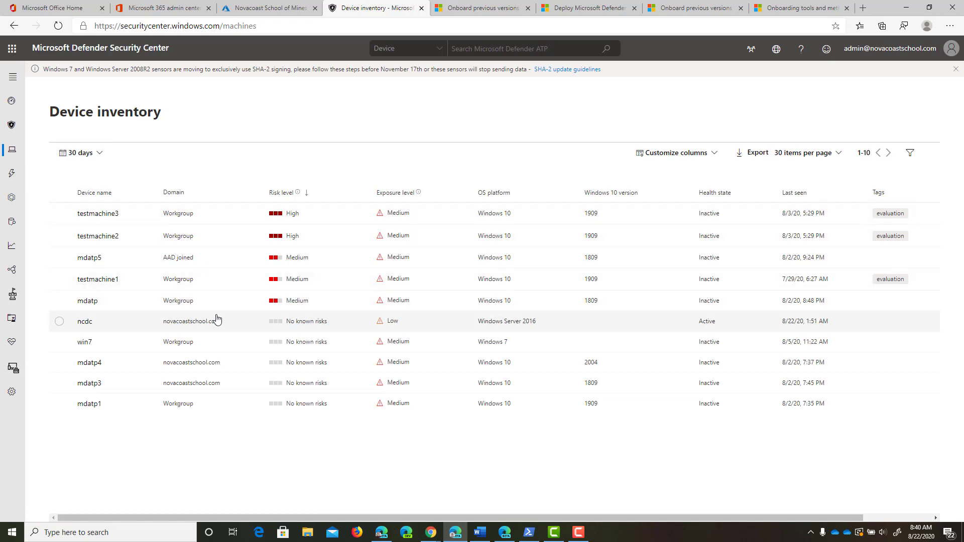
Show the win7 device's summary panel: Windows 7 x64, Inactive health, no known risks
click(466, 350)
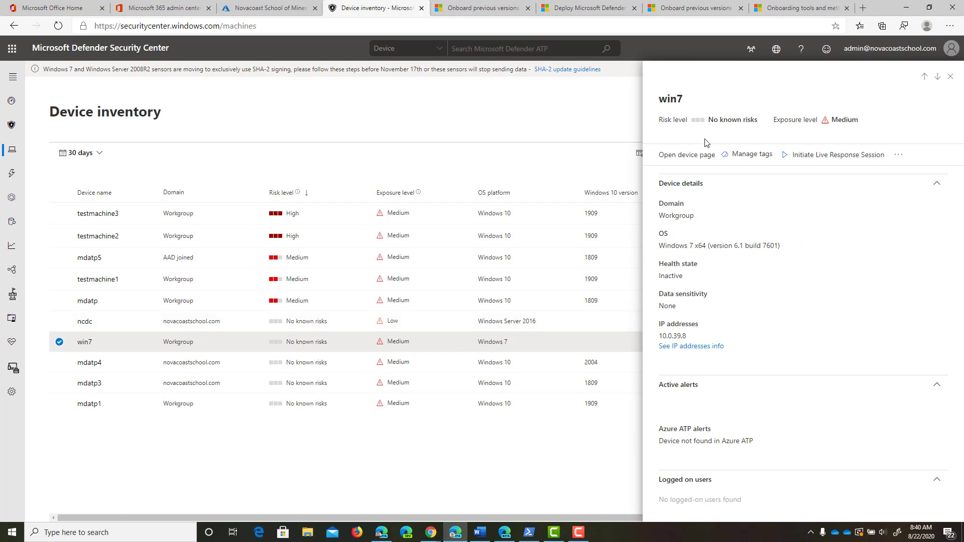
Review win7's Timeline and Alerts, ending on its Overview: Medium exposure (50), 52 vulnerabilities
click(713, 154)
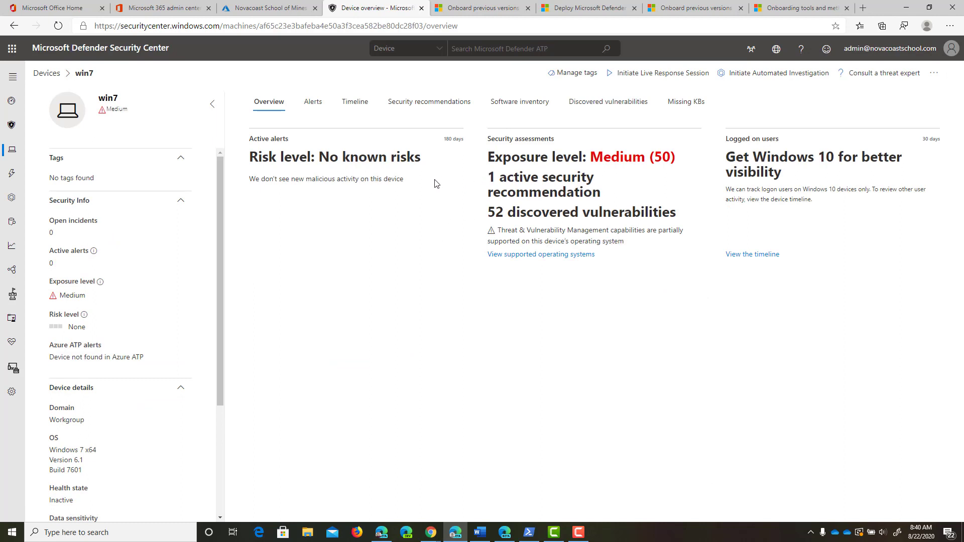
click(364, 104)
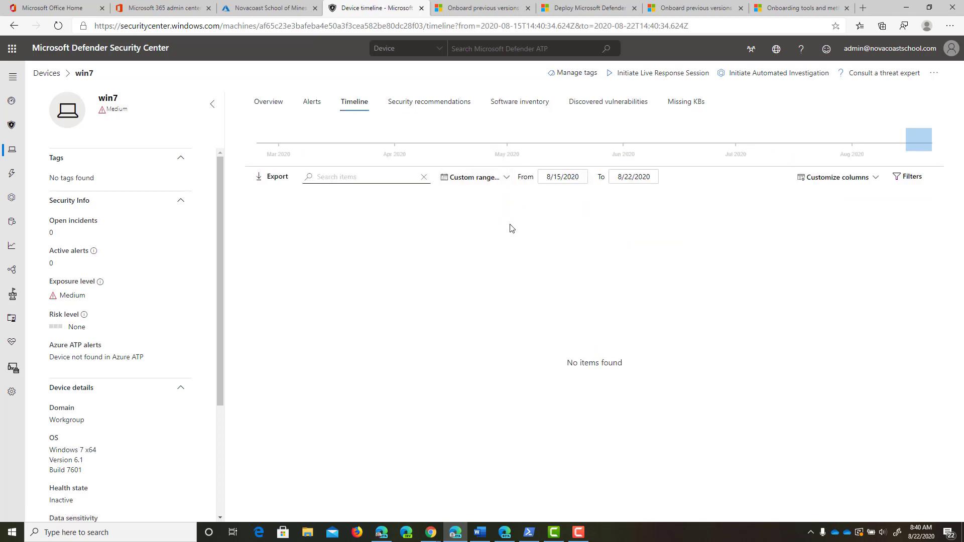
click(310, 109)
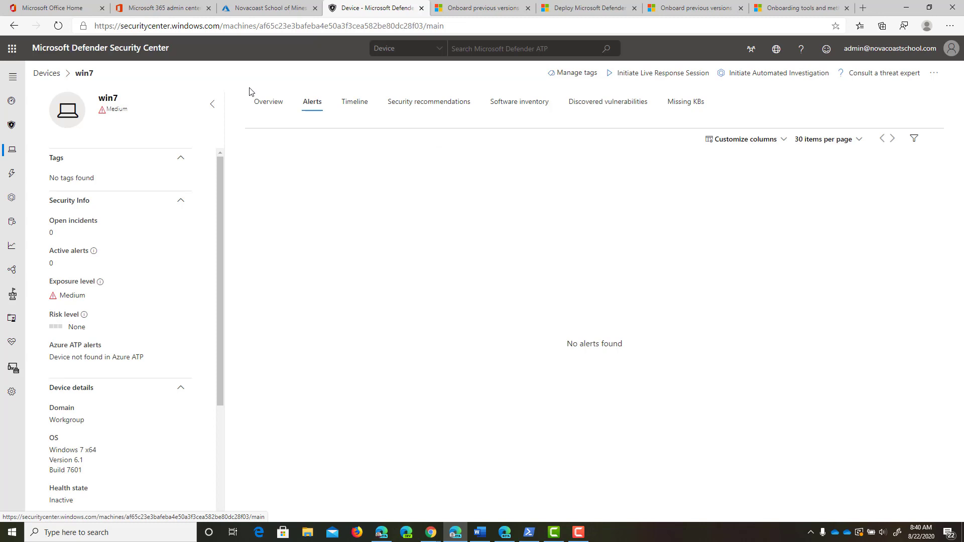
click(268, 102)
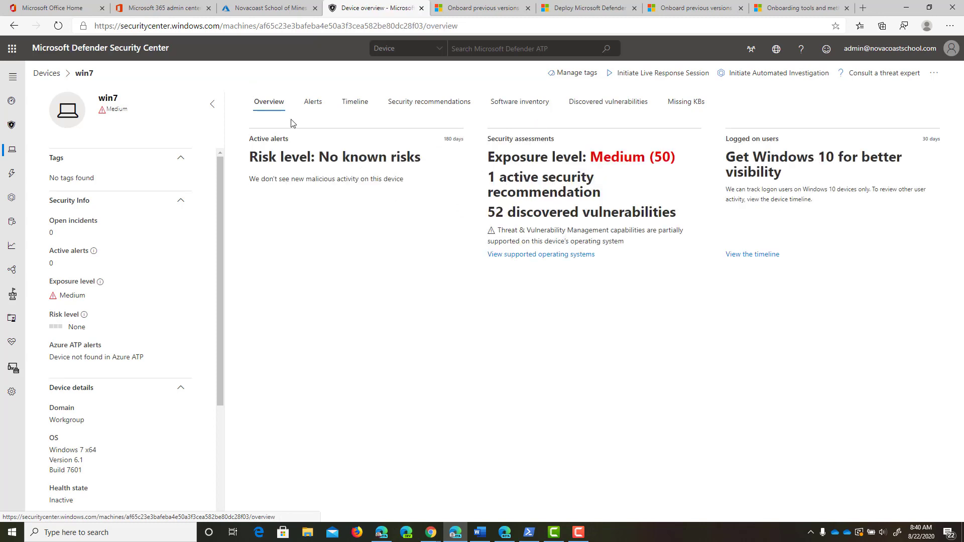